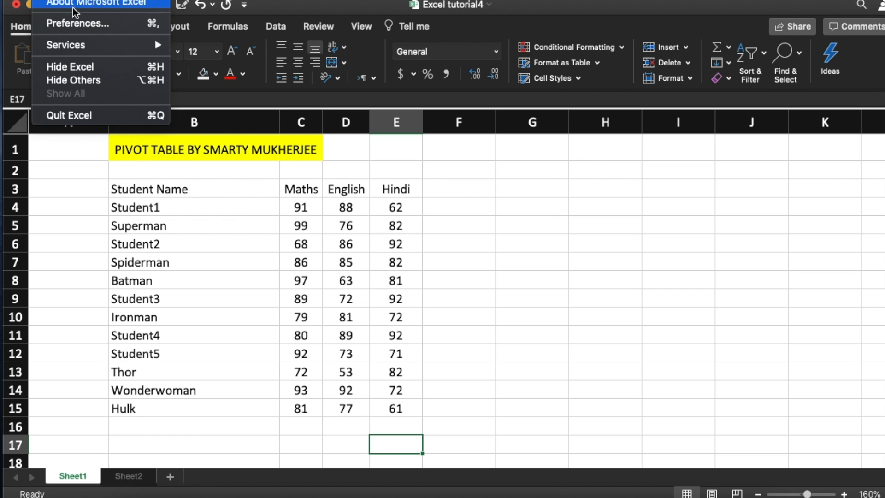
View the installed Excel version information and close it.
click(72, 6)
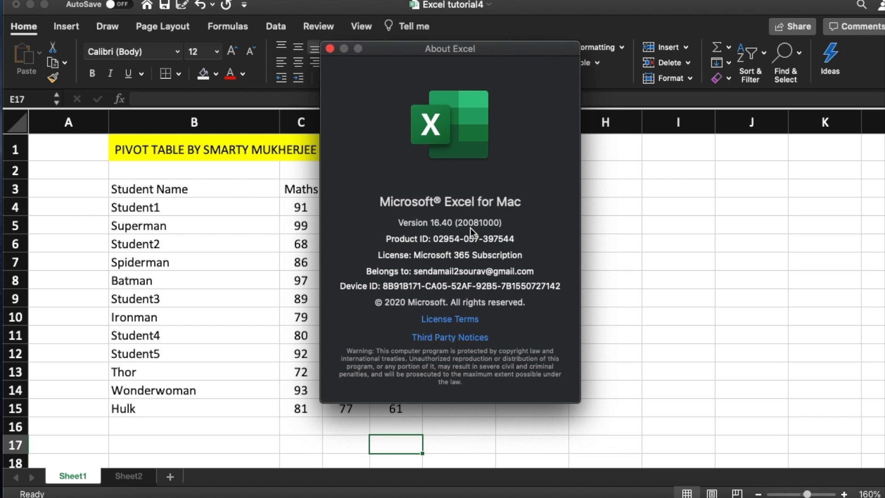
click(330, 49)
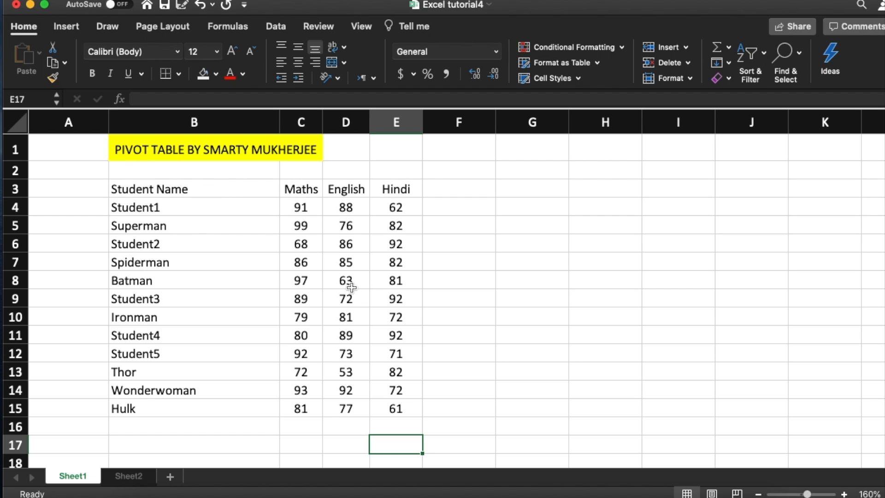
drag(200, 189, 392, 413)
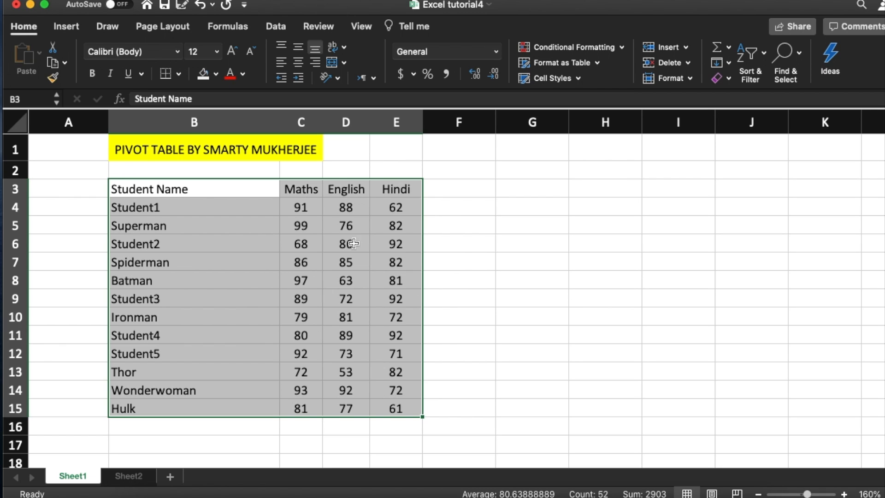
click(77, 168)
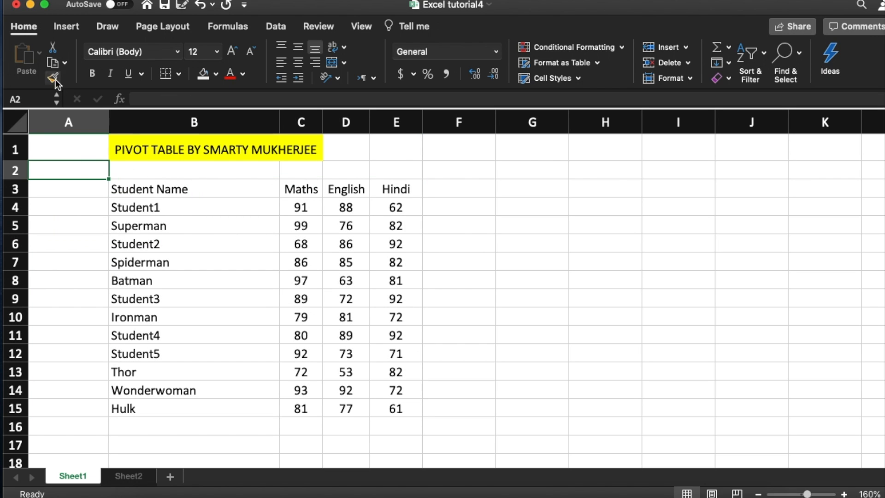
click(67, 26)
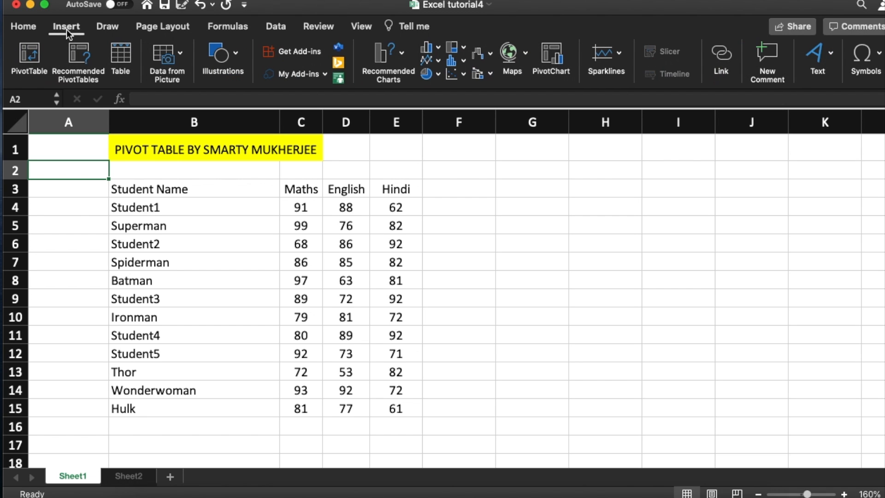
click(33, 70)
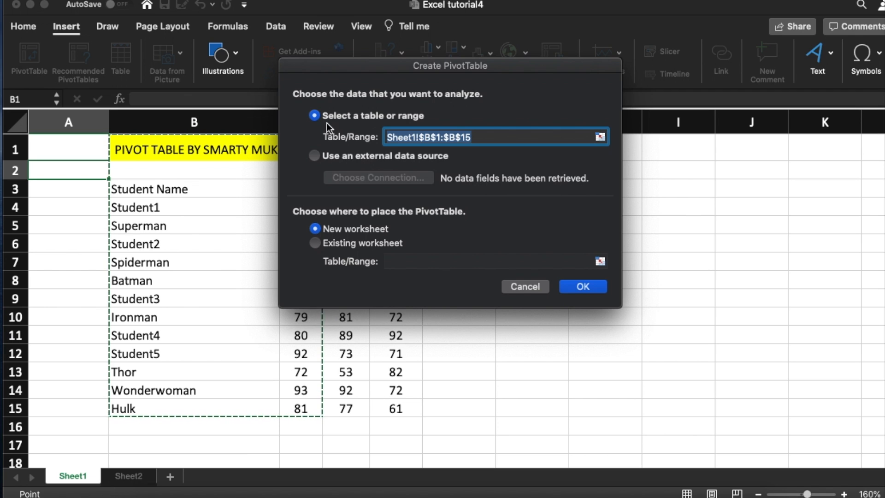
click(315, 159)
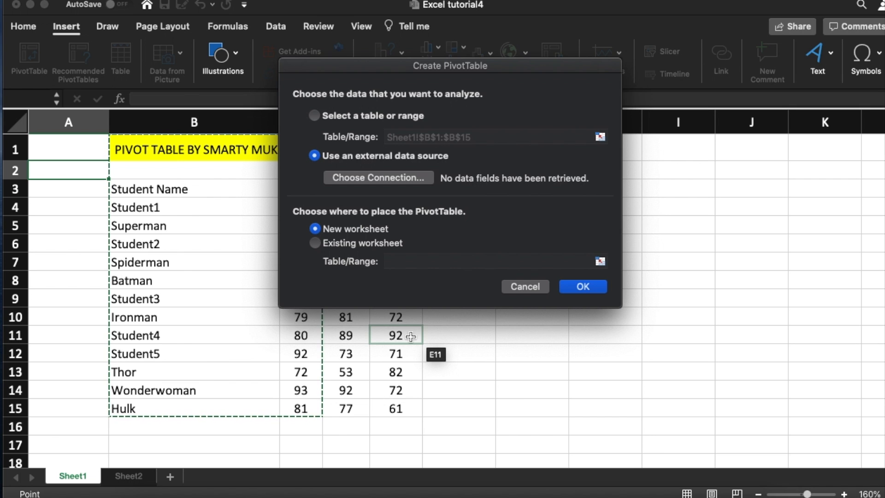
click(367, 179)
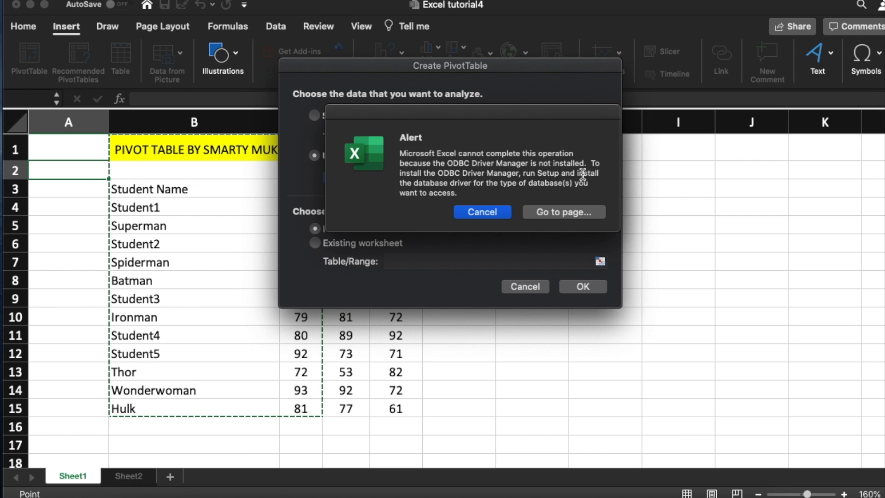
click(486, 217)
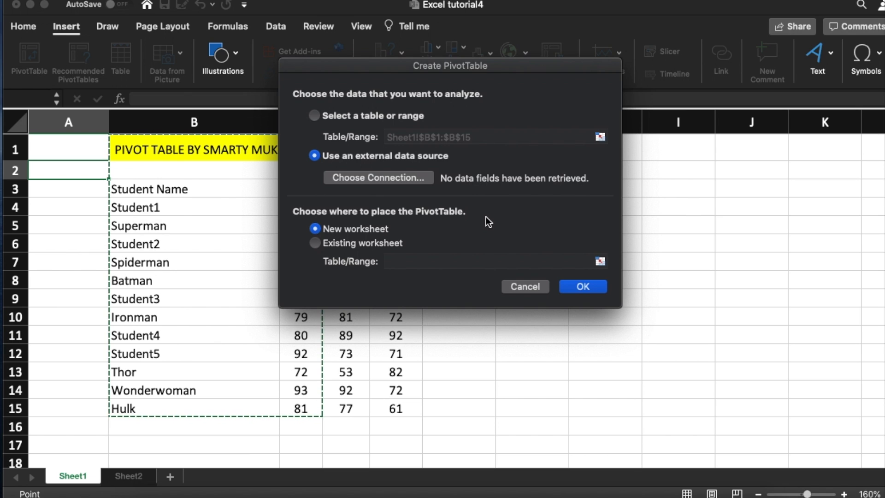
click(314, 116)
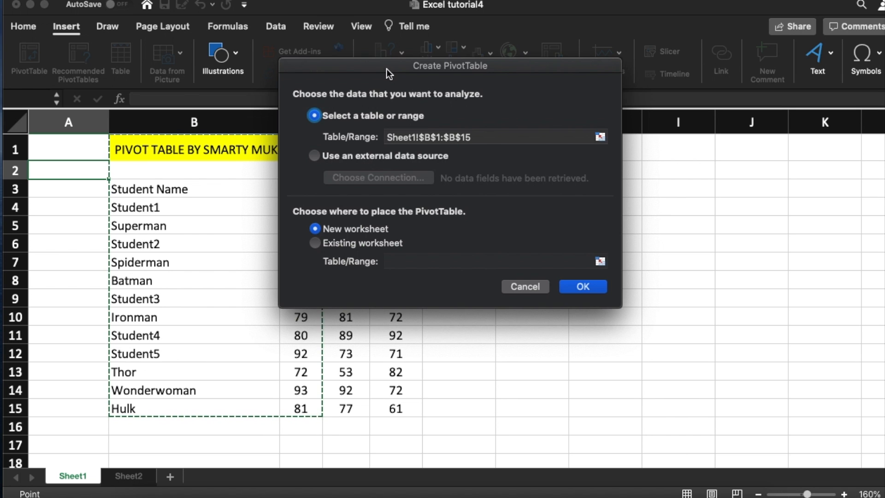
drag(386, 69, 579, 160)
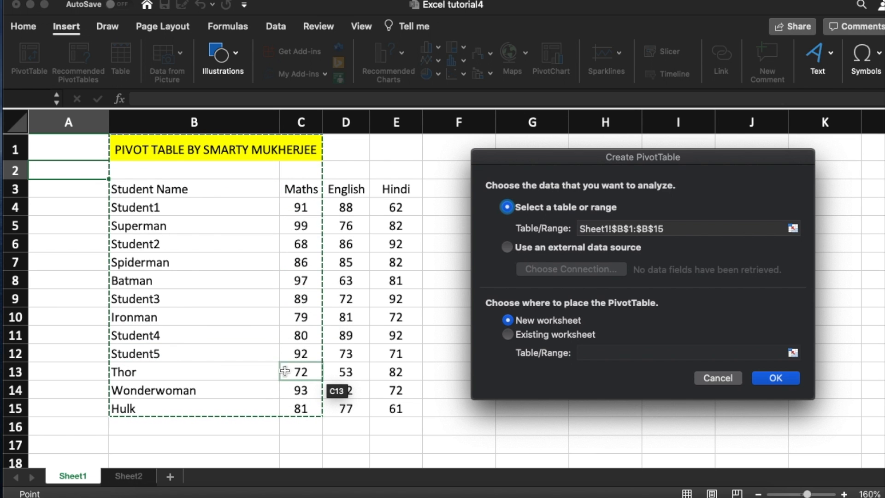
click(713, 380)
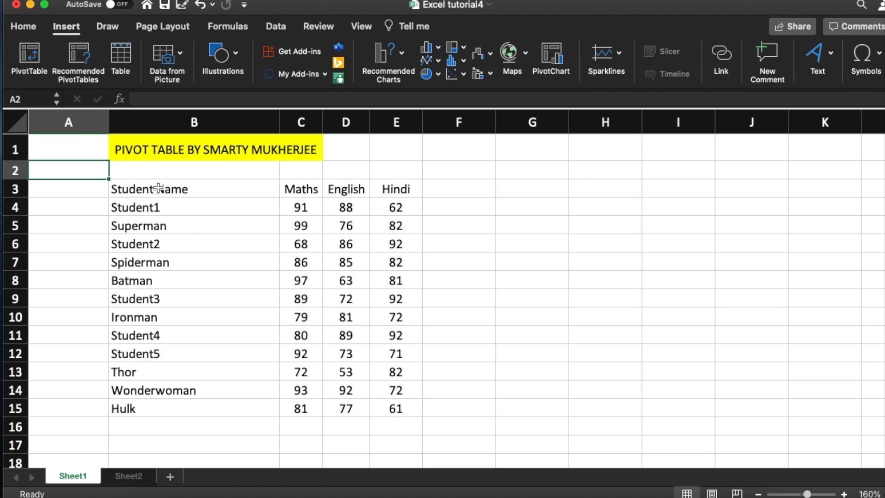
Create a PivotTable on a new worksheet from the student marks range B3:E15 on Sheet1.
drag(158, 188, 379, 410)
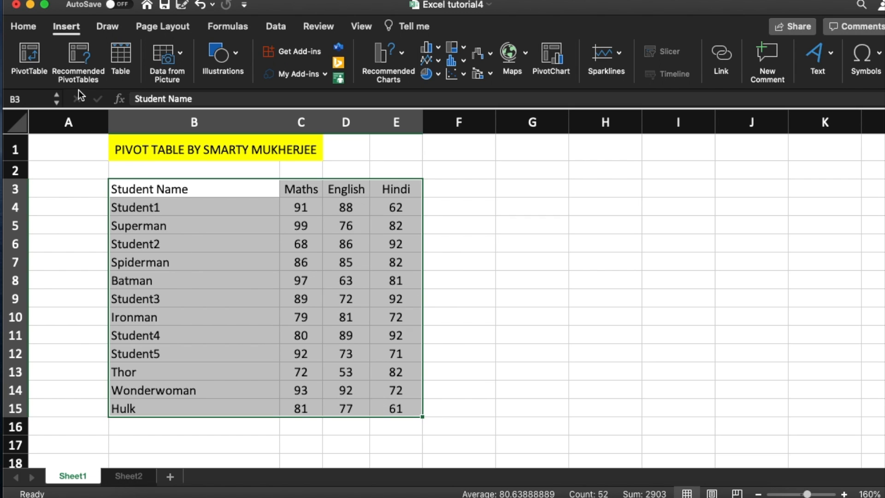
click(27, 65)
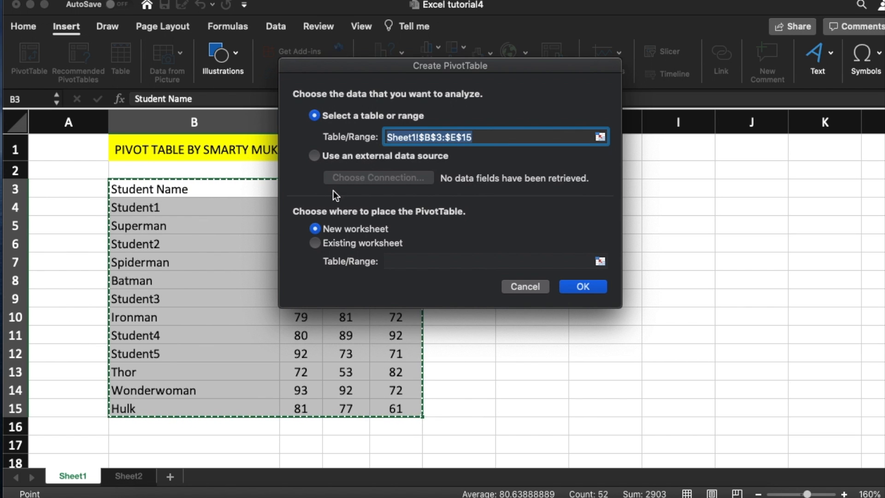
drag(377, 68, 600, 158)
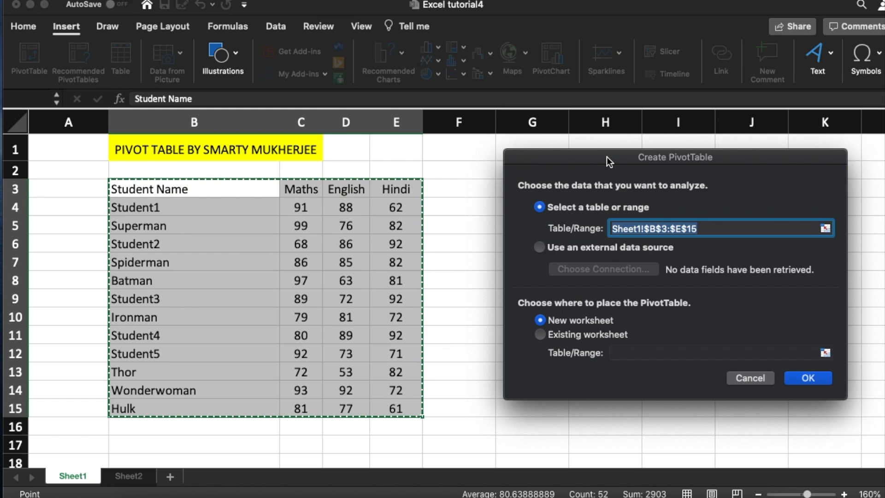
drag(606, 156, 563, 148)
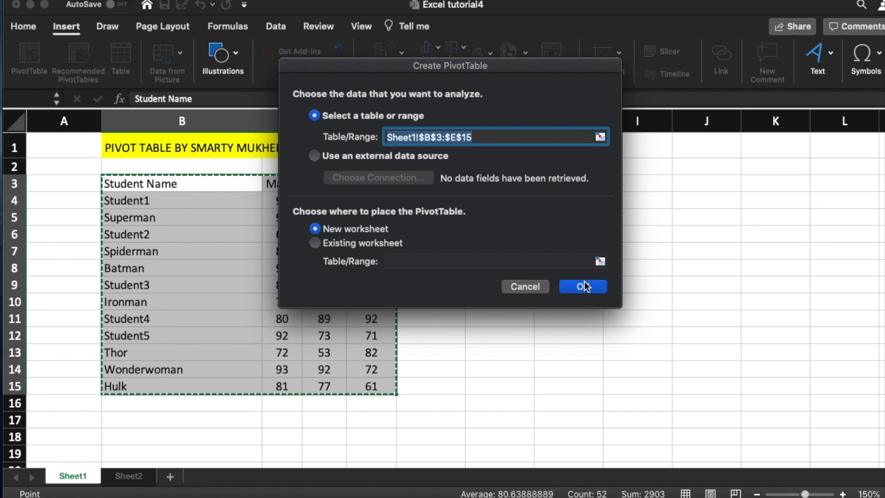
click(583, 290)
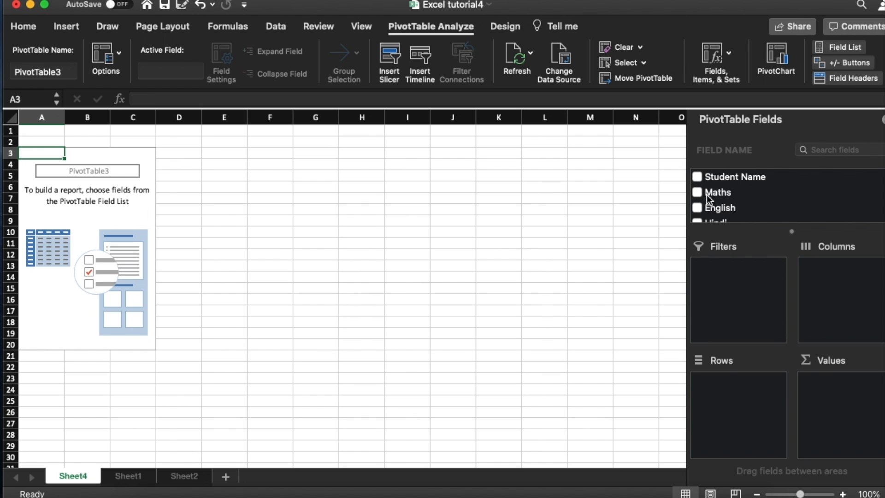
Place the Student Name field in the PivotTable's Filters area, then move it to Rows.
click(712, 177)
drag(712, 178, 734, 320)
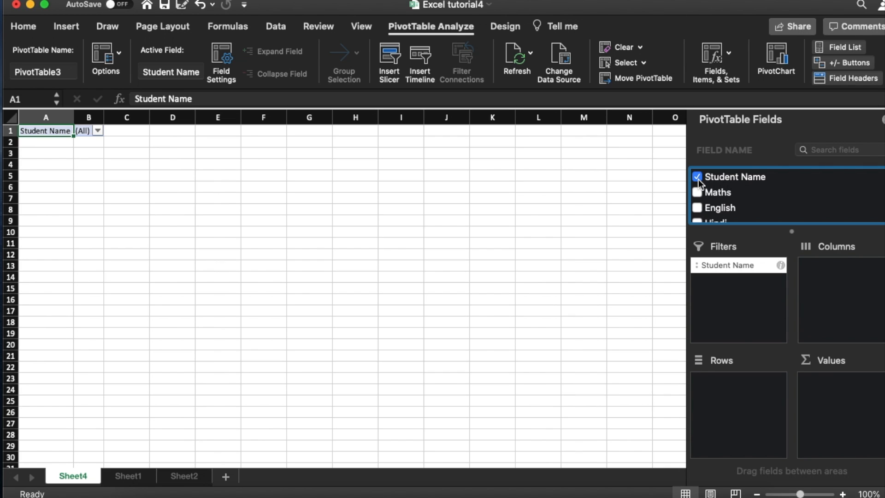
click(725, 181)
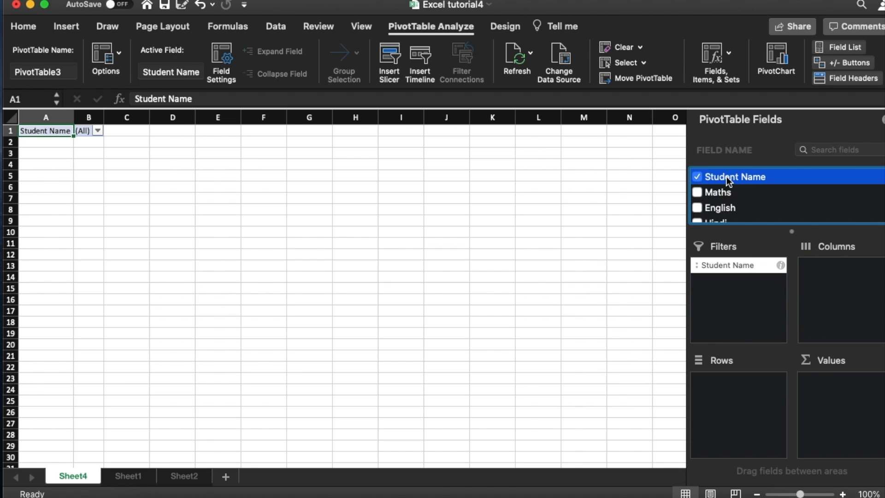
drag(728, 180, 742, 410)
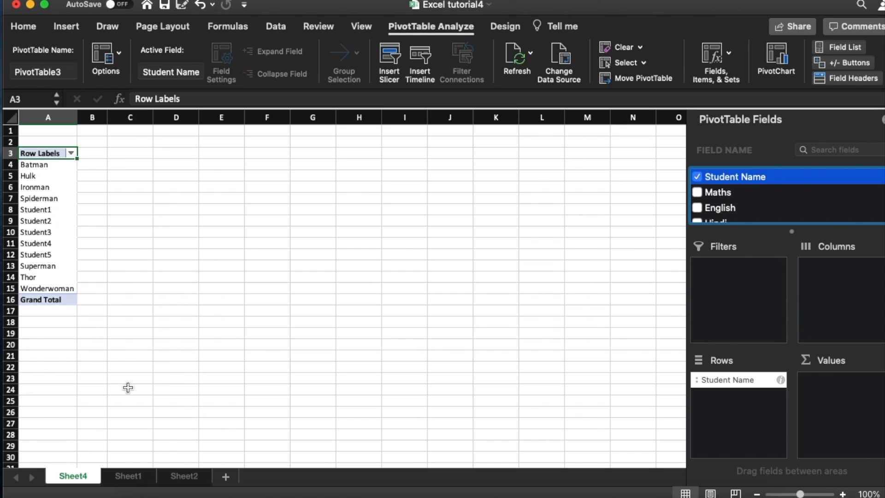
Check the source data on Sheet1 and add the English field to the PivotTable's values on Sheet4.
click(138, 479)
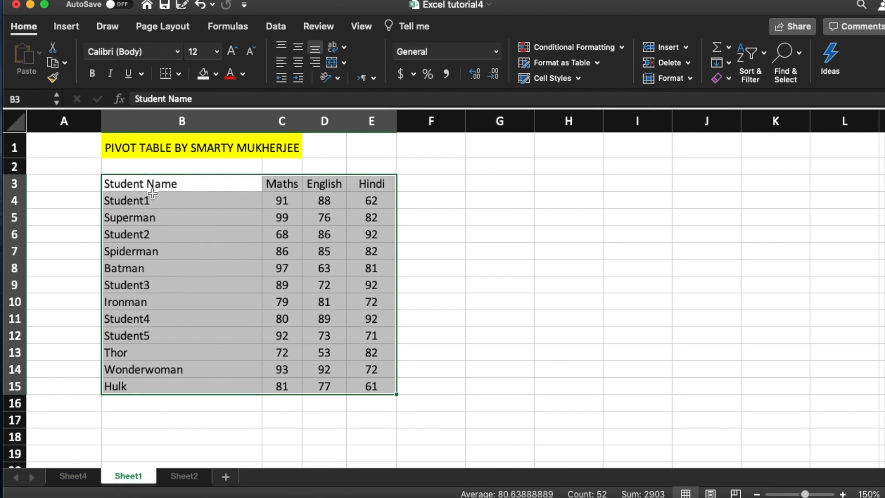
click(82, 479)
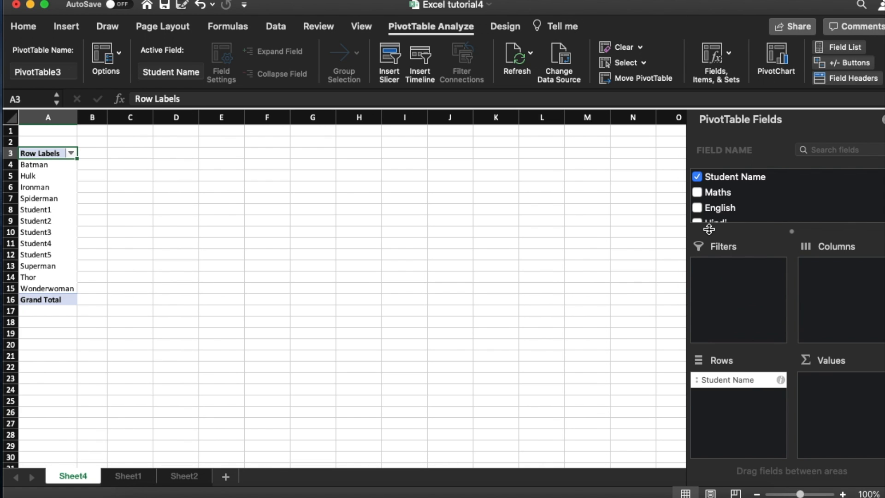
drag(704, 209, 821, 273)
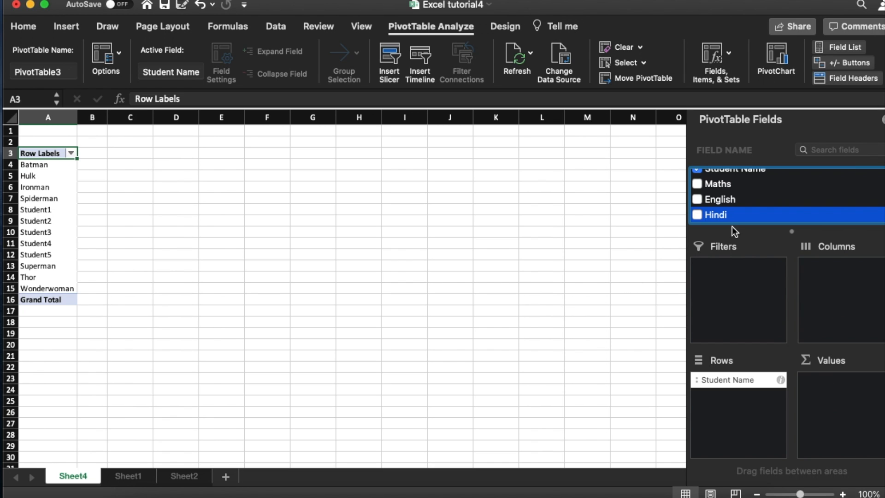
click(703, 200)
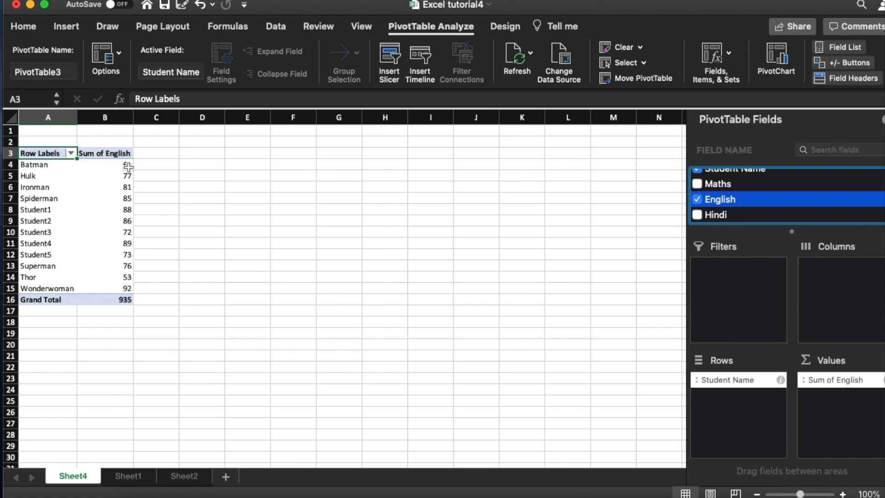
Highlight Batman's English mark in cell D8 on Sheet1 with a gold fill.
click(130, 476)
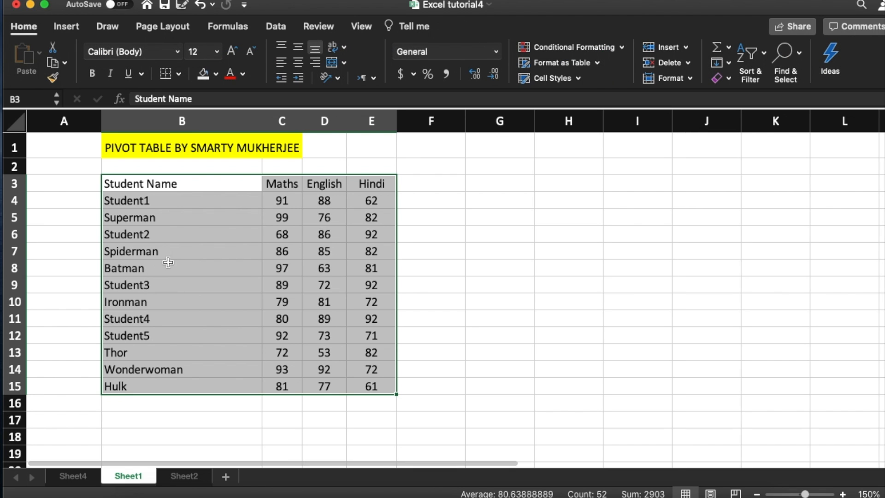
click(335, 268)
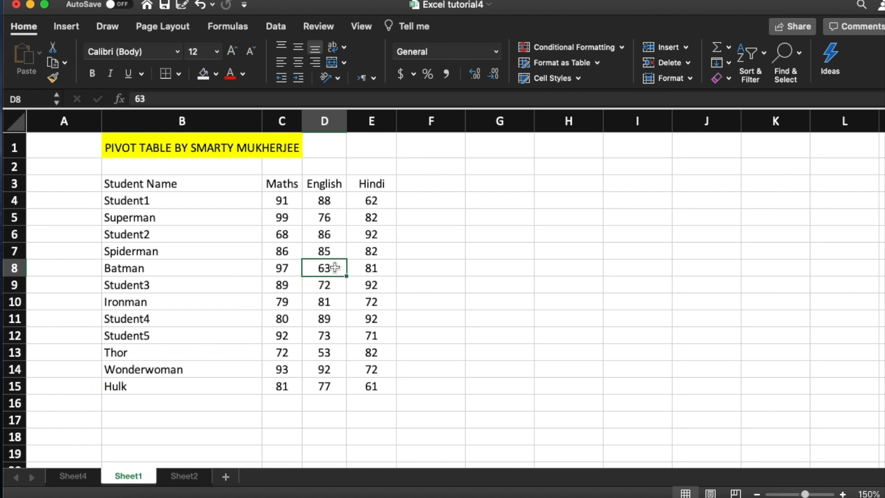
click(216, 74)
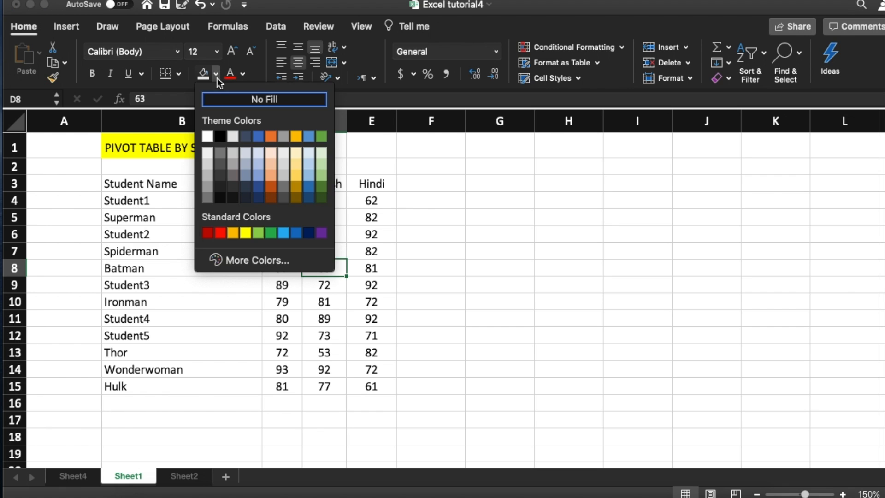
click(296, 136)
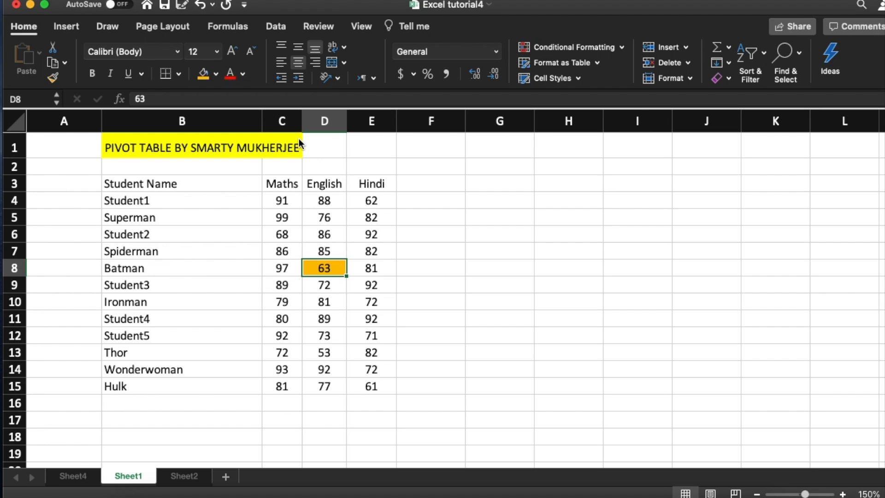
Summarize the English value field in the Sheet4 PivotTable by Count.
click(71, 476)
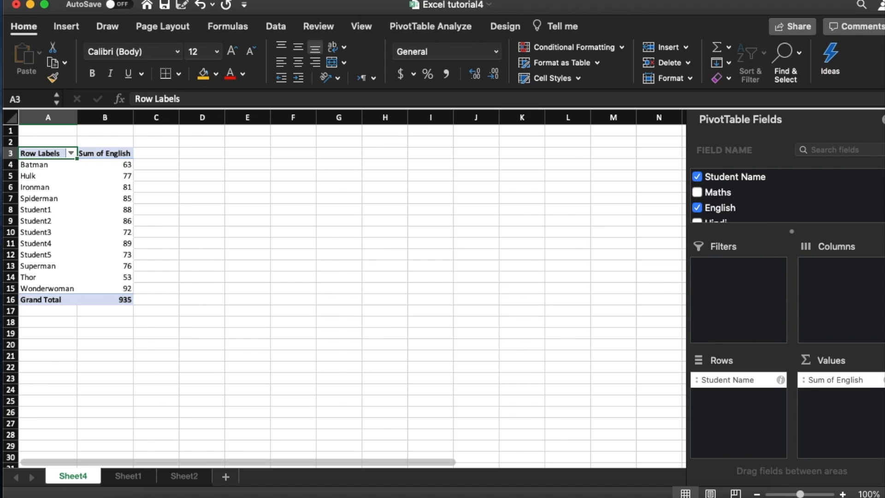
click(883, 380)
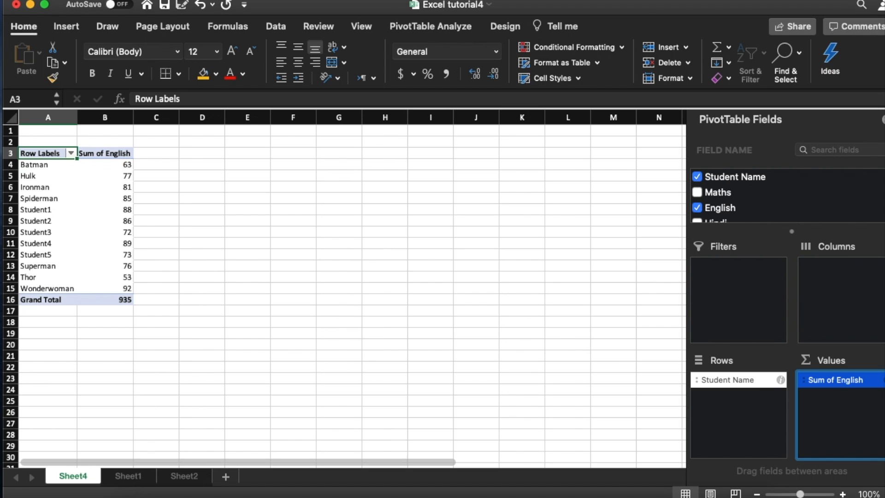
click(883, 379)
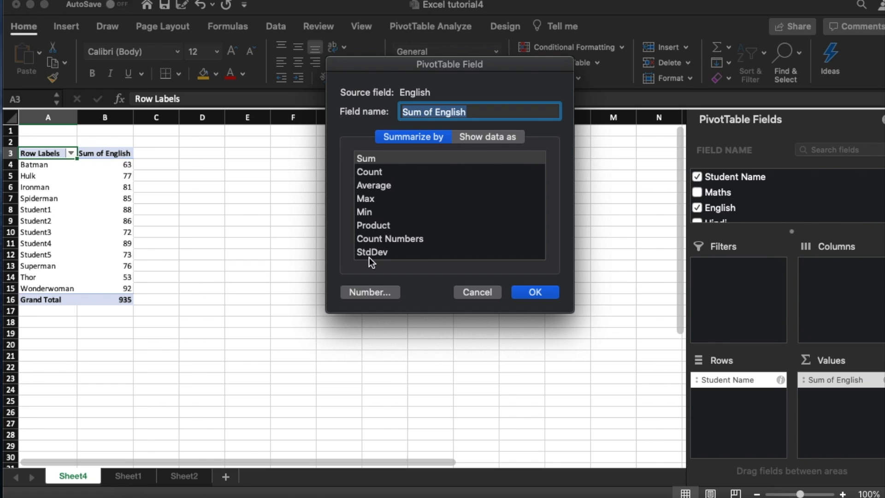
click(365, 173)
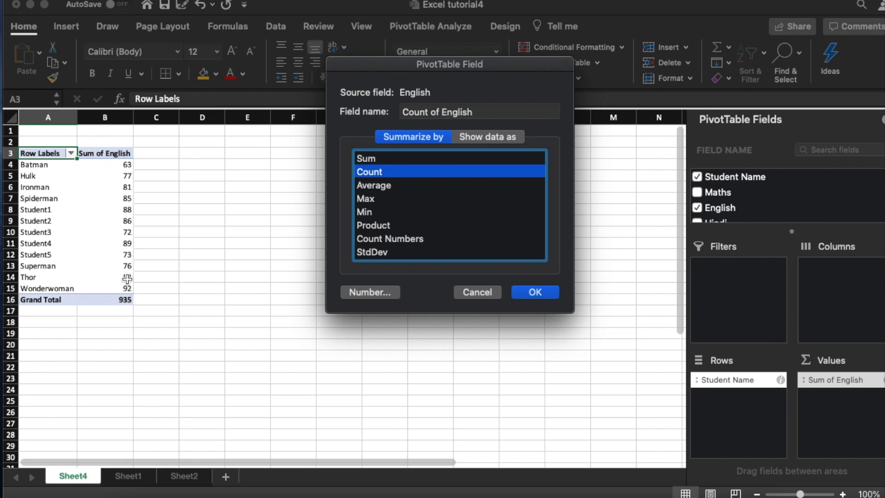
click(528, 292)
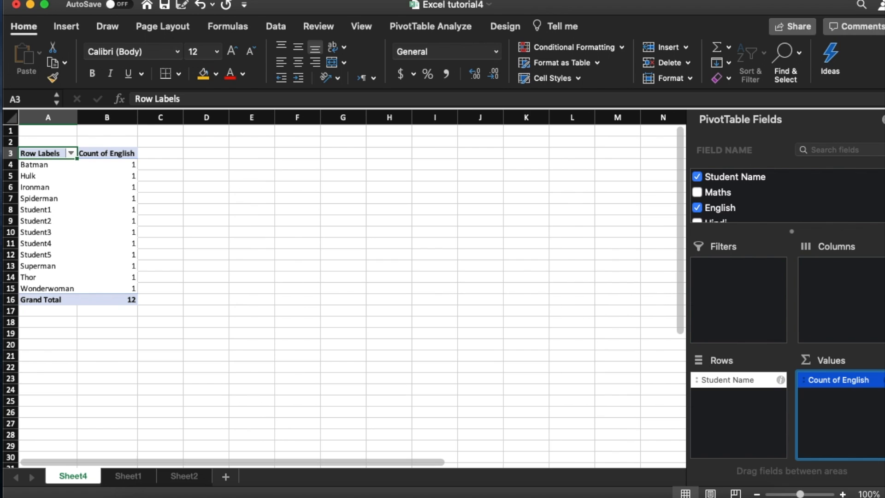
Summarize the English value field in the Sheet4 PivotTable by Sum.
click(884, 379)
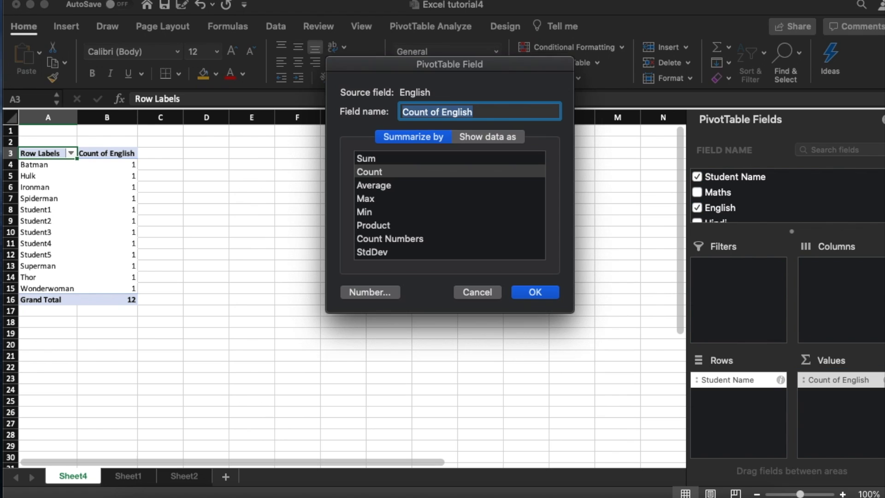
click(377, 159)
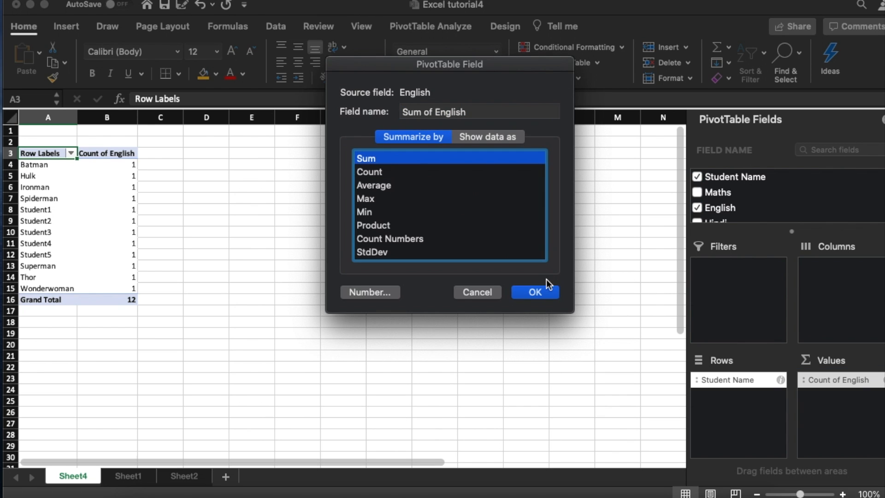
click(535, 293)
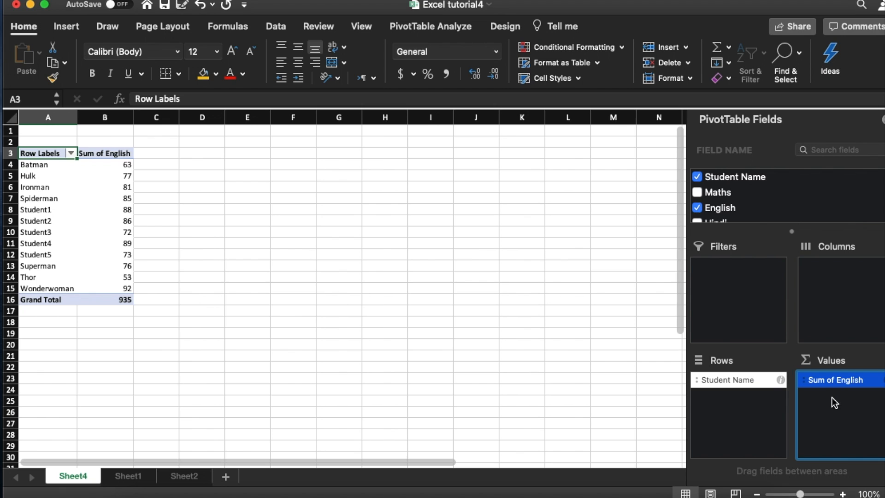
click(843, 401)
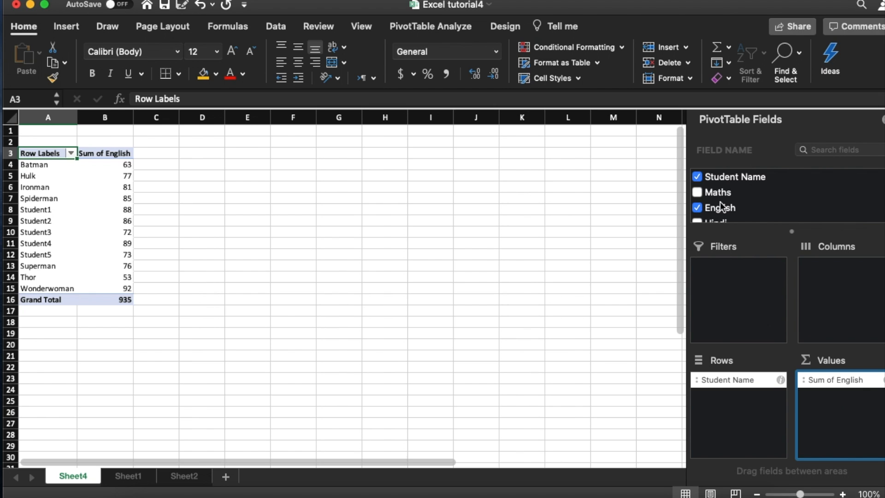
Add the Maths field to the PivotTable's Values area and remove it from Rows.
click(698, 196)
drag(708, 195, 849, 417)
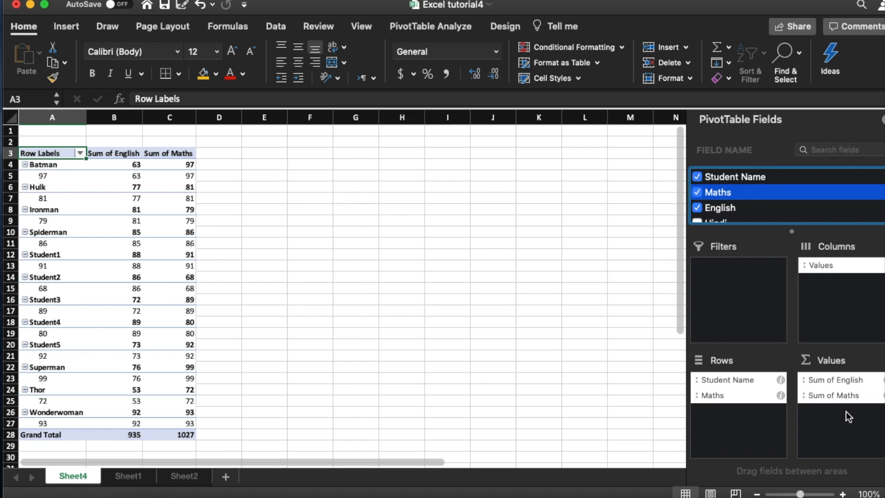
click(767, 397)
click(767, 397)
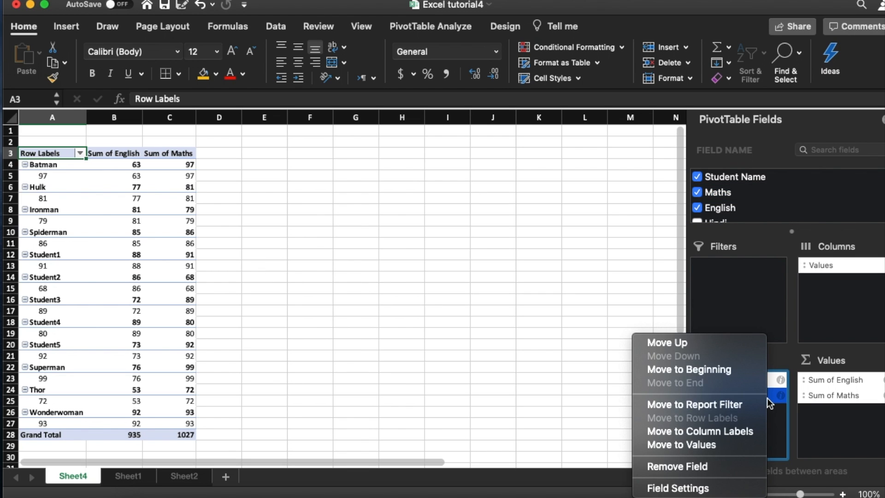
click(717, 467)
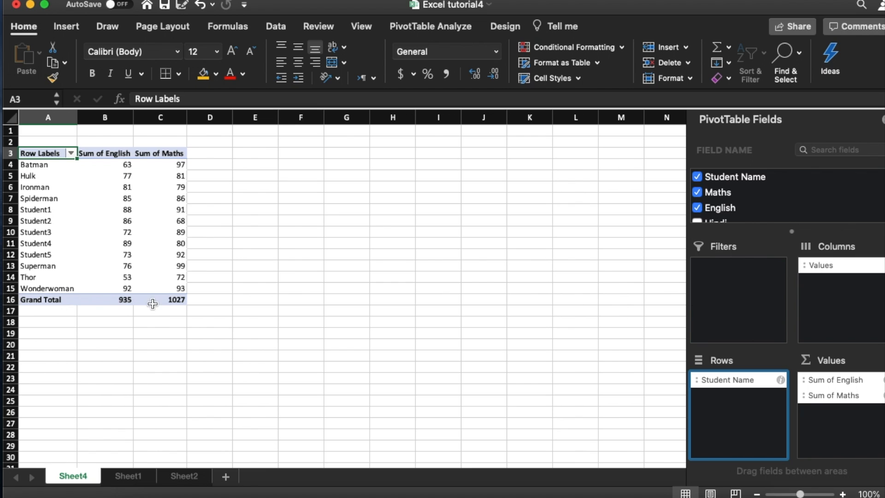
Look over the PivotTable range A3:C16 with the English and Maths sums and enlarge the sheet to 150%.
drag(40, 153, 147, 296)
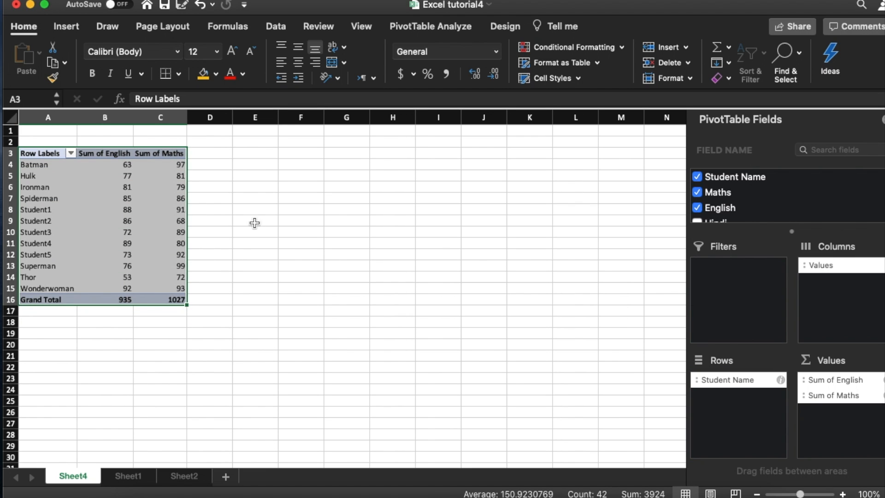
click(526, 400)
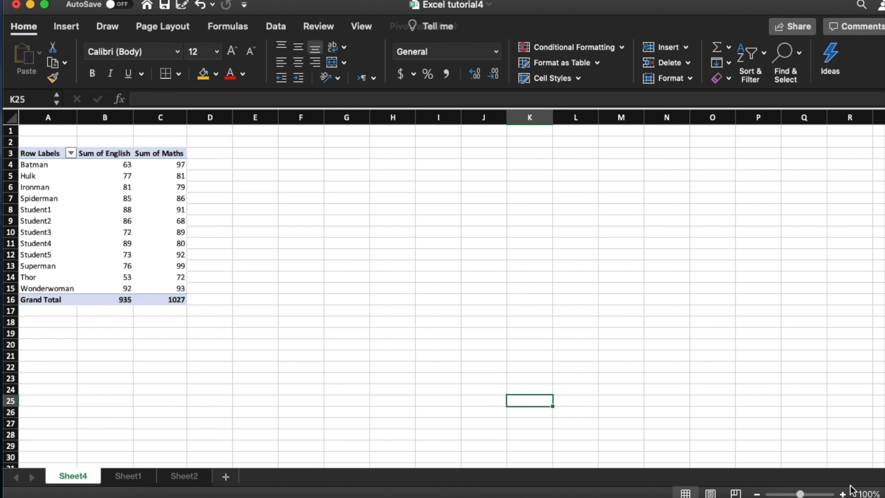
click(843, 493)
click(844, 493)
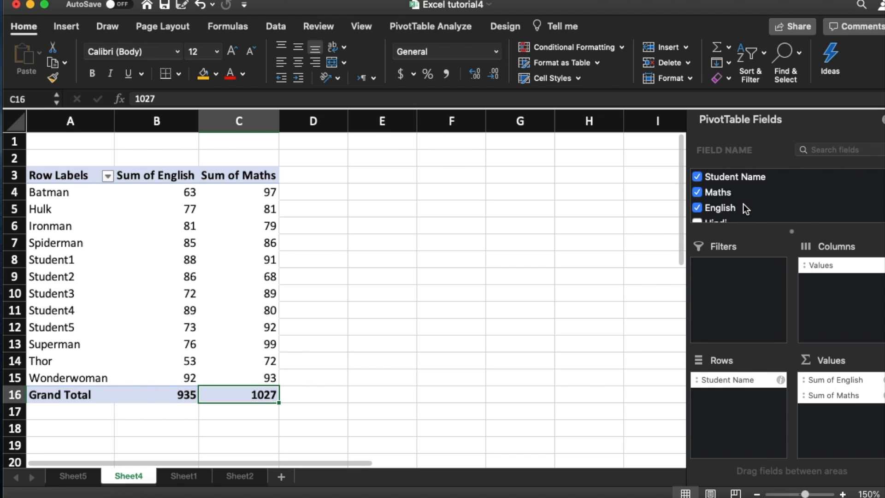
Show the Sum of Maths values as Difference From, with Student Name as base field and Batman as base item.
scroll(743, 204, down, 1)
scroll(743, 204, up, 1)
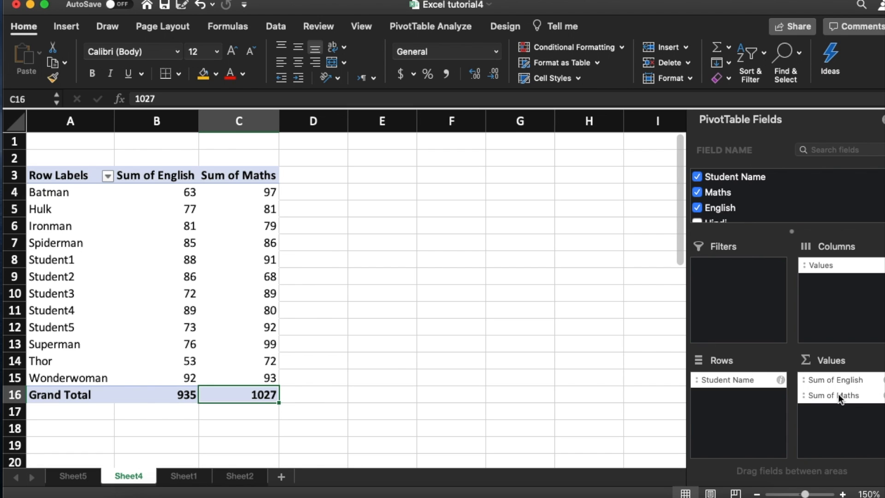
click(878, 396)
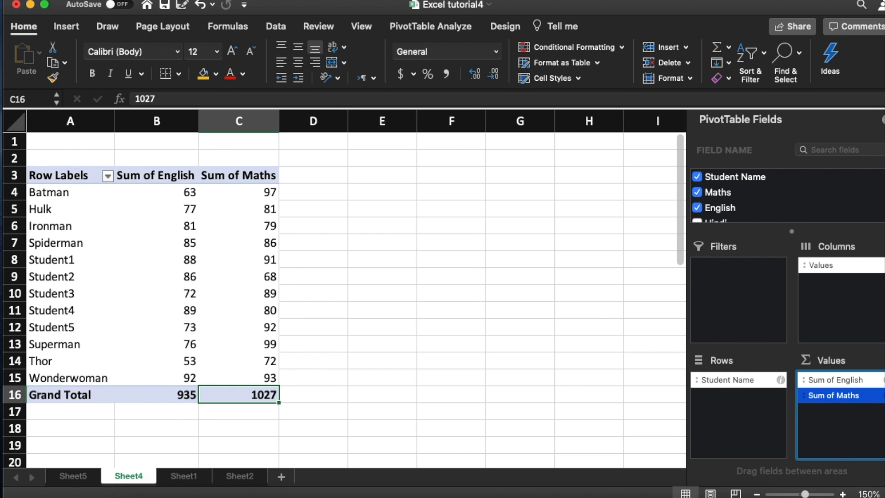
click(884, 396)
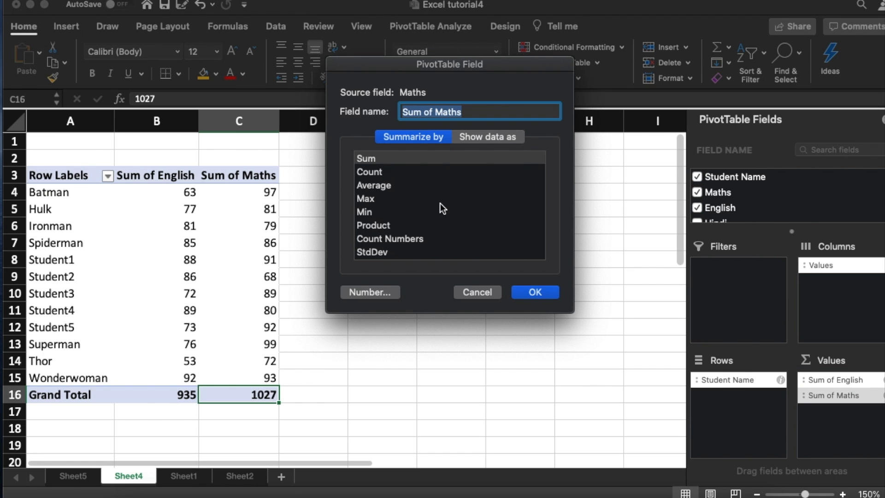
scroll(440, 203, down, 3)
scroll(440, 204, up, 3)
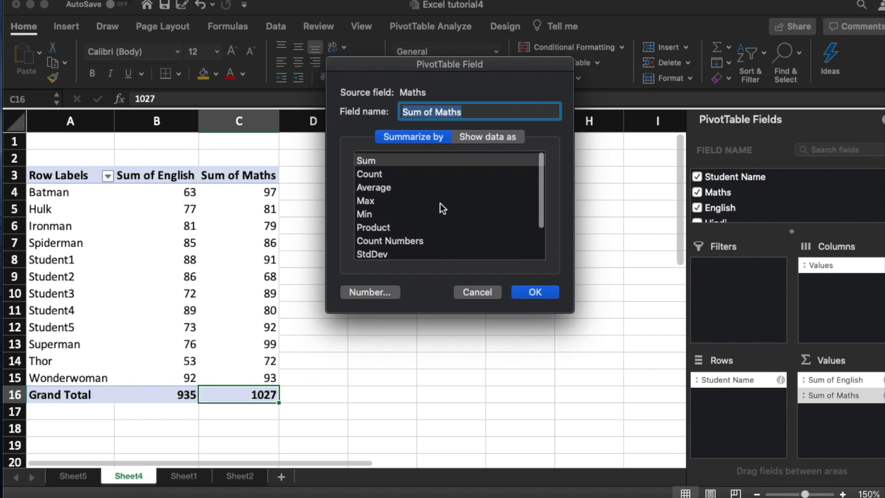
click(479, 135)
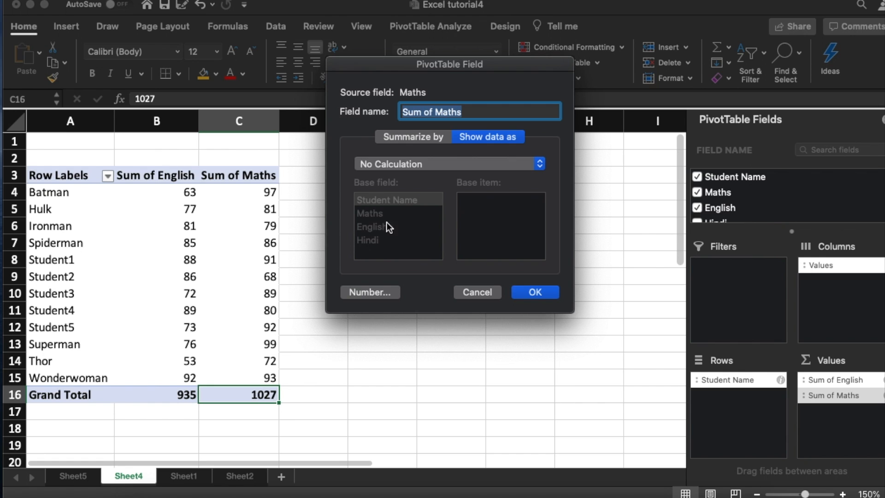
click(540, 166)
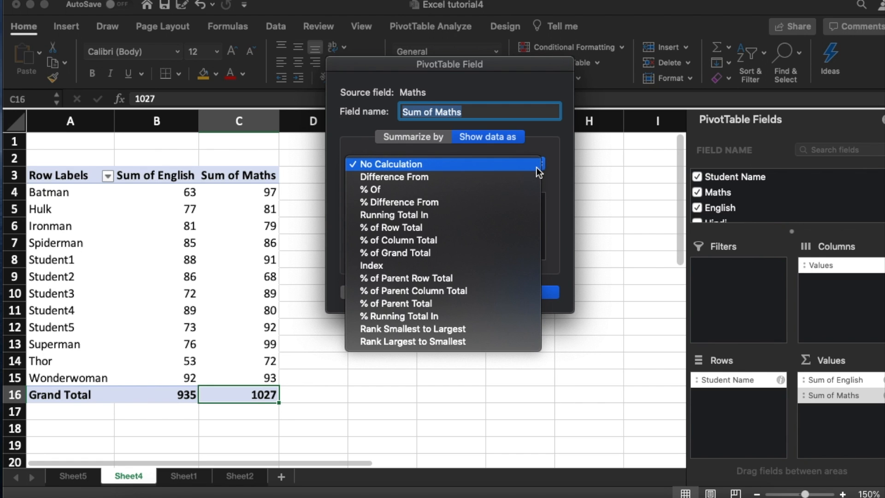
click(517, 181)
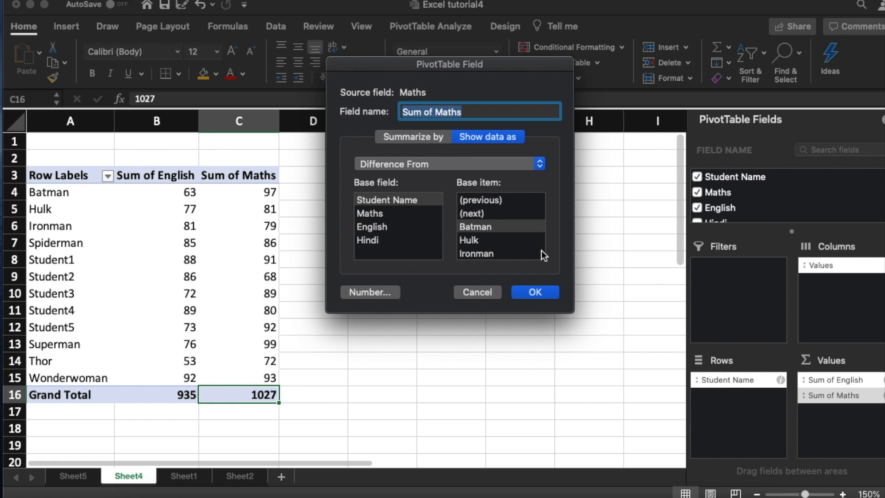
click(535, 292)
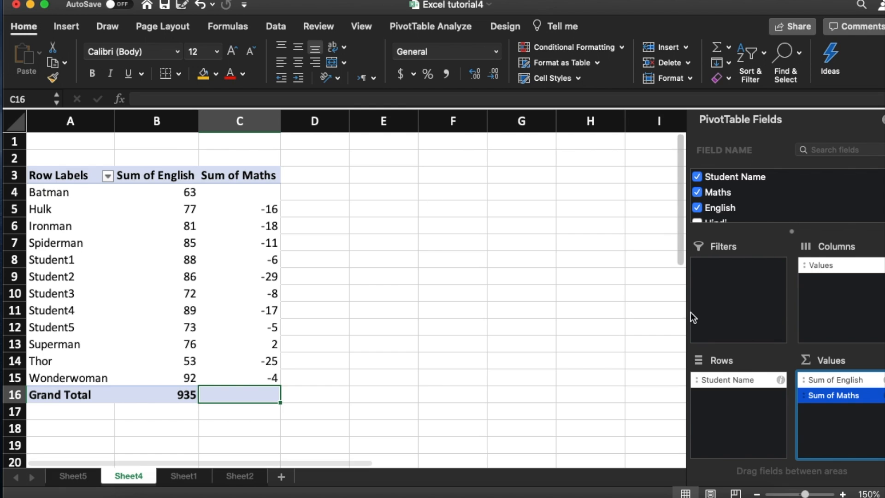
Add the Maths field to the Values area a second time and compare its marks with Ironman's difference in C6.
drag(710, 193, 853, 419)
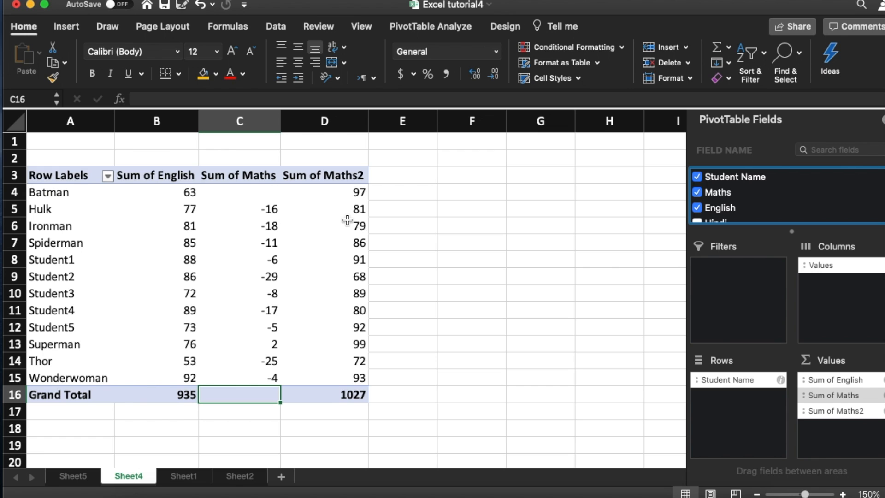
click(268, 224)
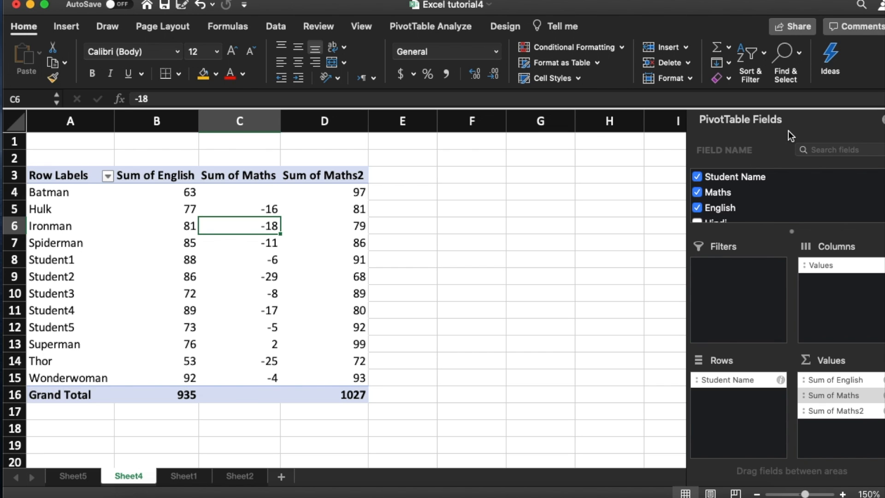
Return to the source student marks on Sheet1.
click(184, 481)
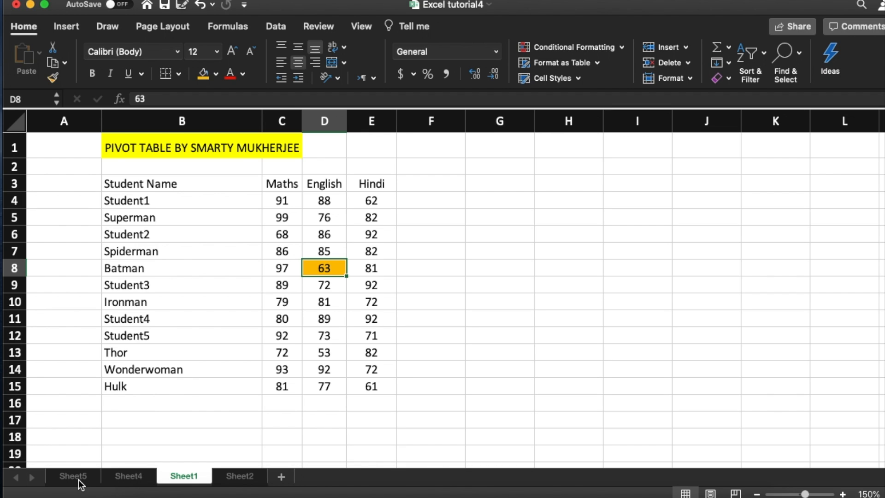
click(389, 425)
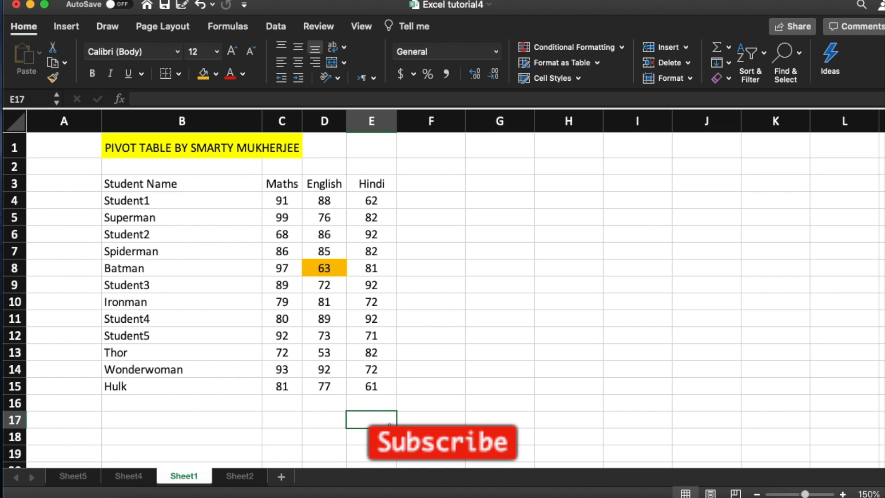